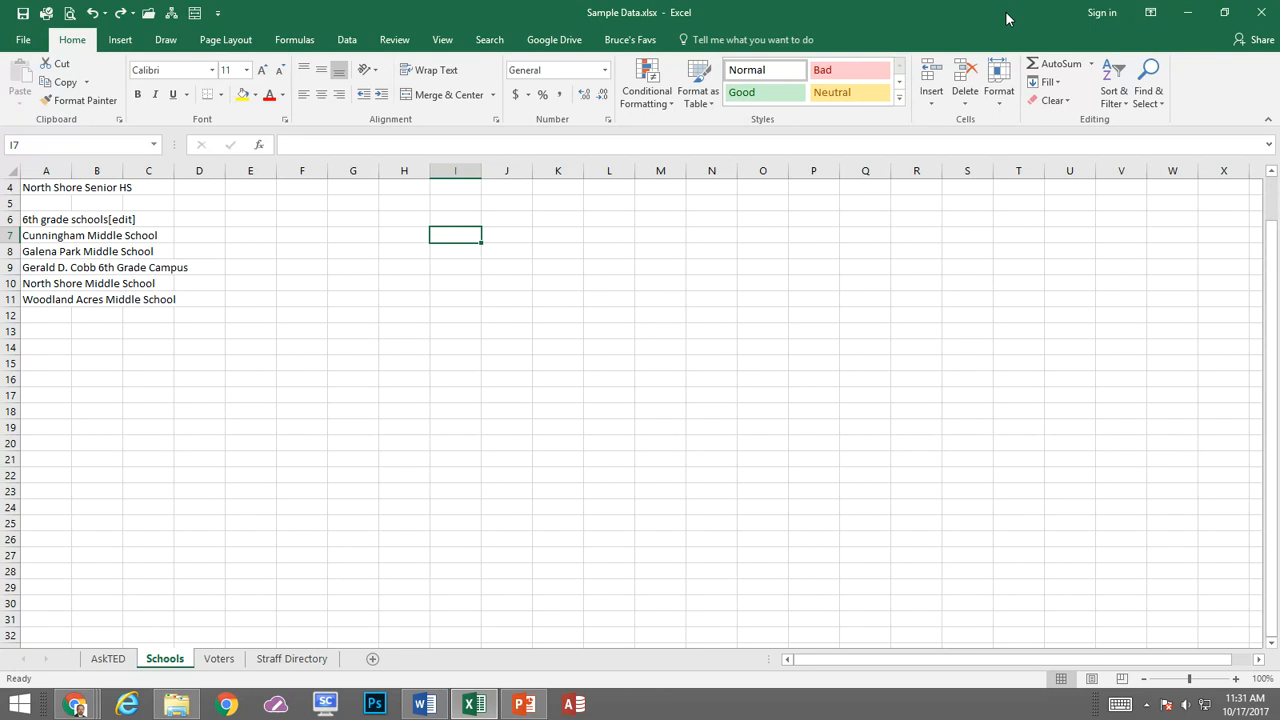
Enter 8:00 am, 8:15 am and 8:30 am in I7:I9 and extend the time series down to I29
text(8:00 am)
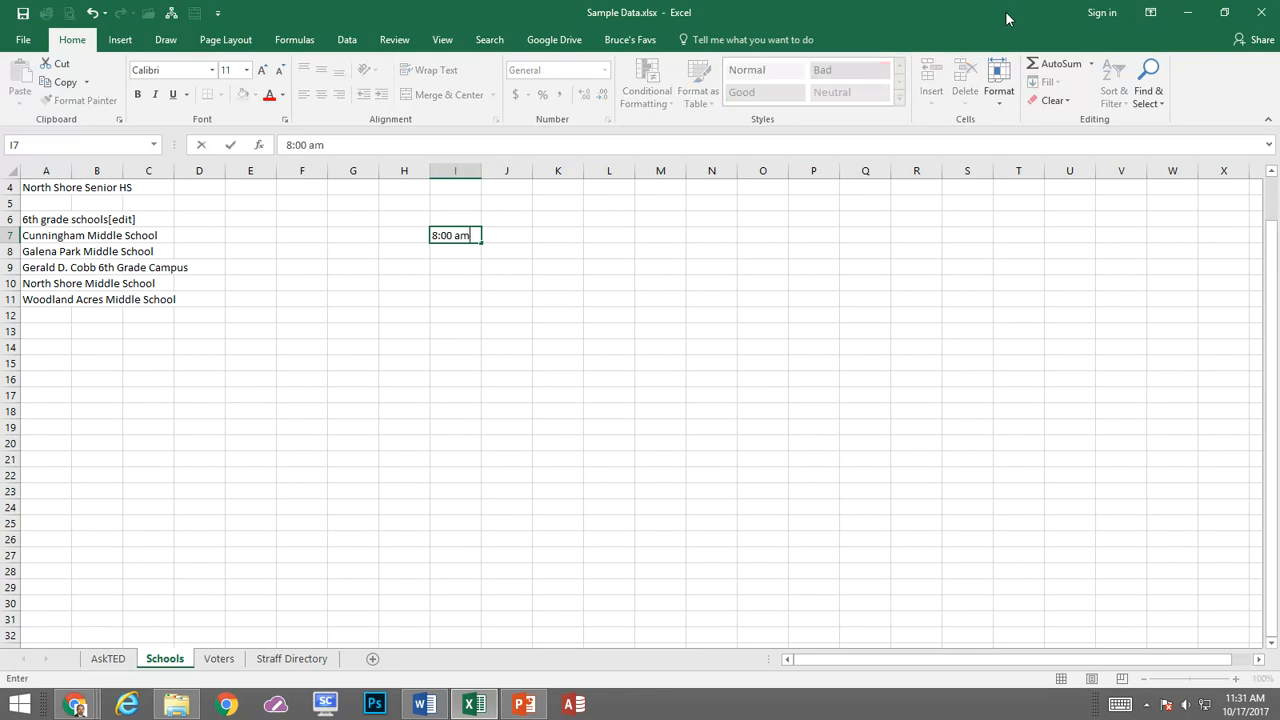
key(Return)
text(8)
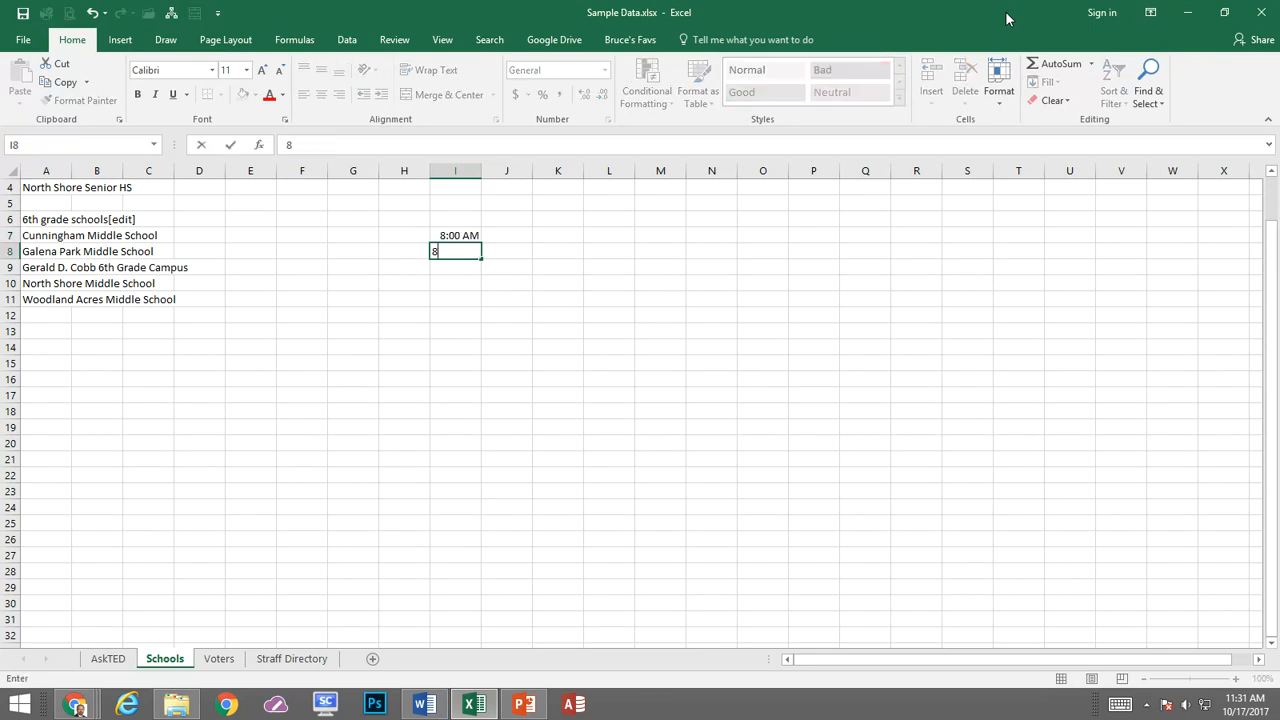
text(:15 am)
key(Return)
text(8:30 am)
key(Return)
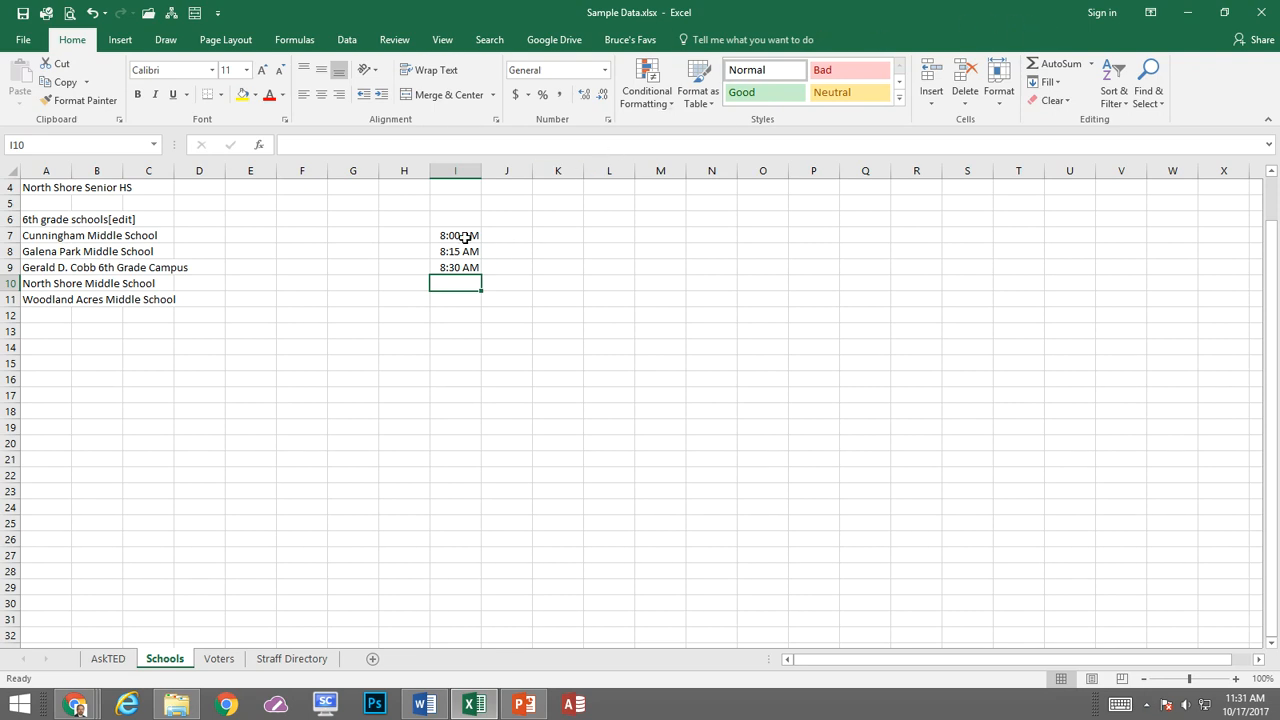
drag(465, 236, 470, 266)
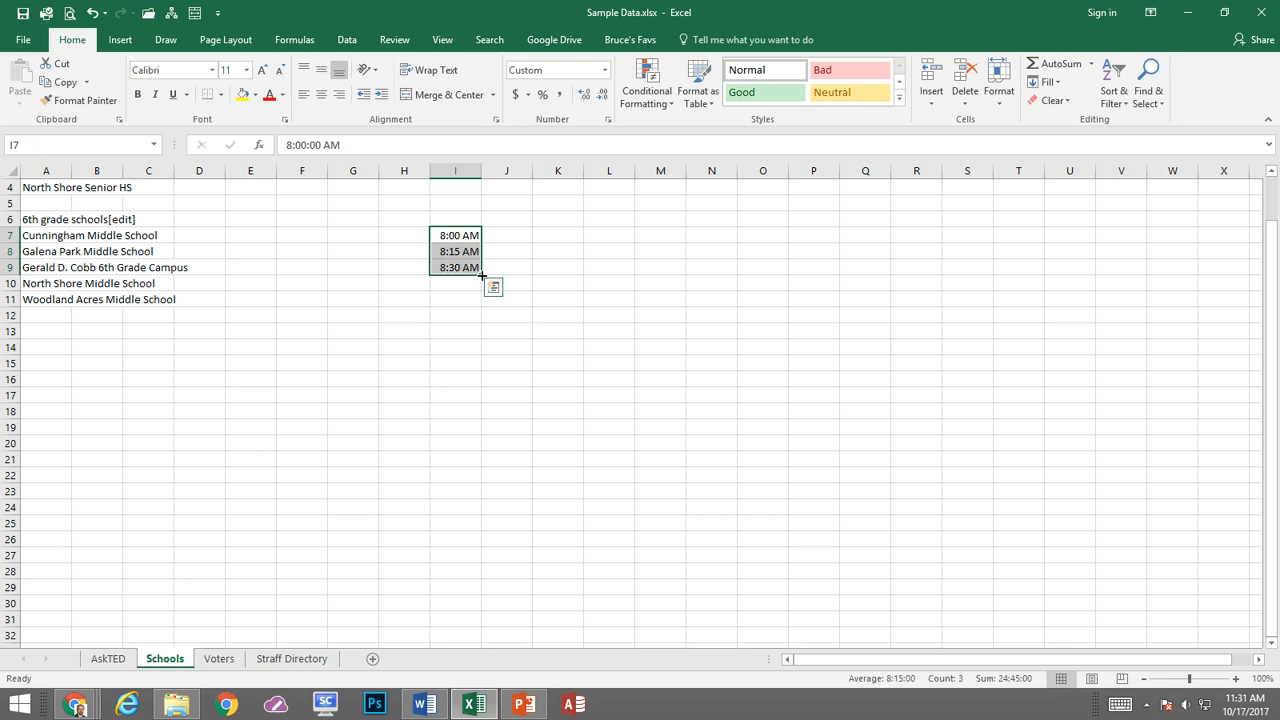
drag(481, 272, 479, 599)
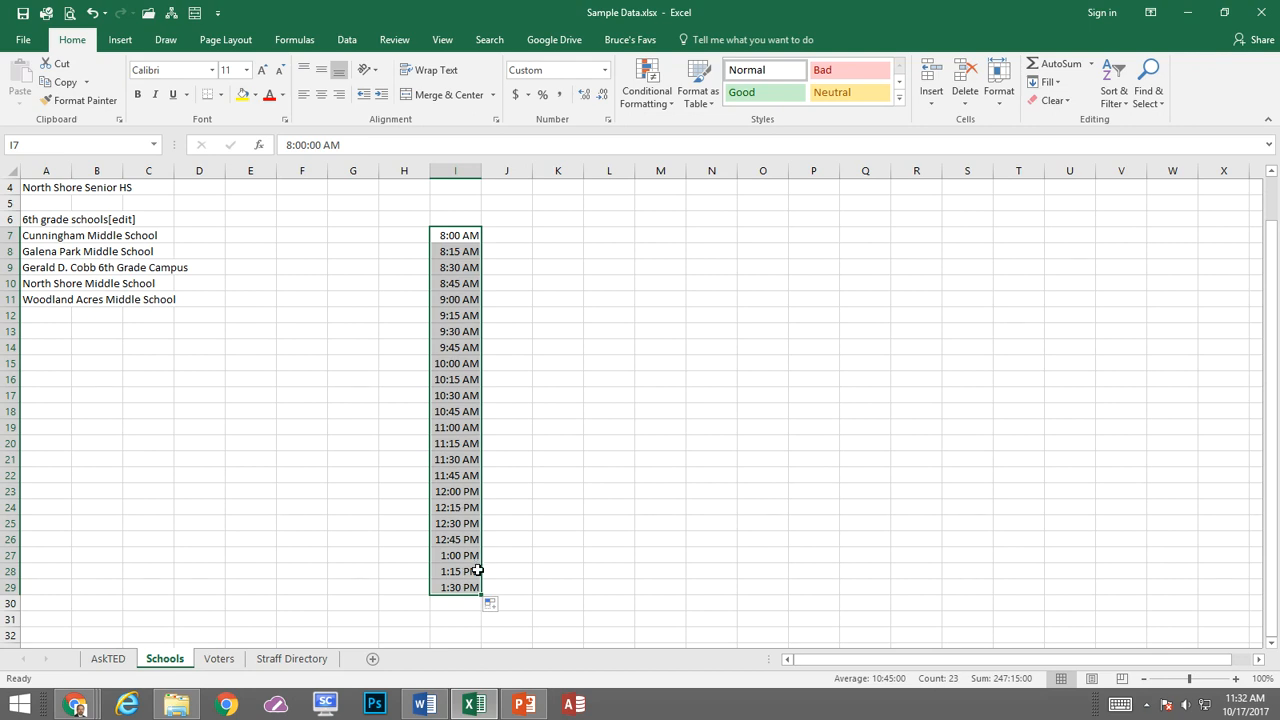
Enter Monday and Tuesday in K7:K8 and extend the weekday series down to K31
click(569, 237)
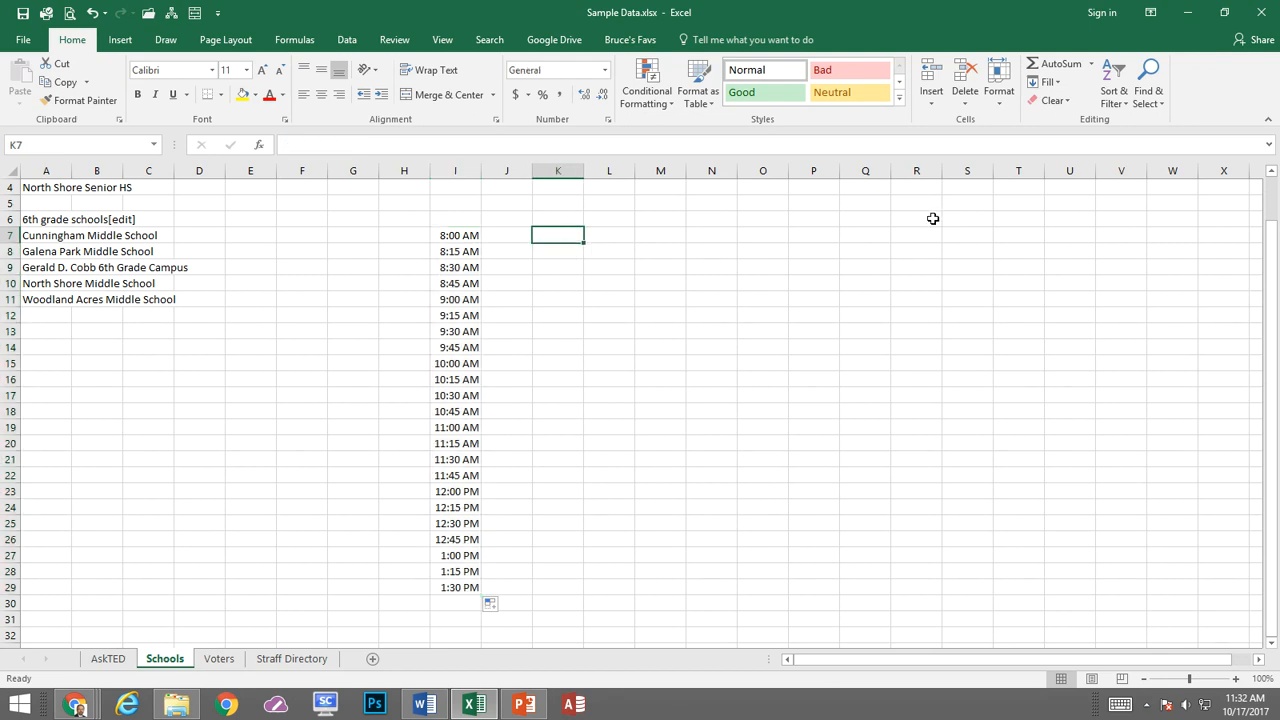
text(Monday)
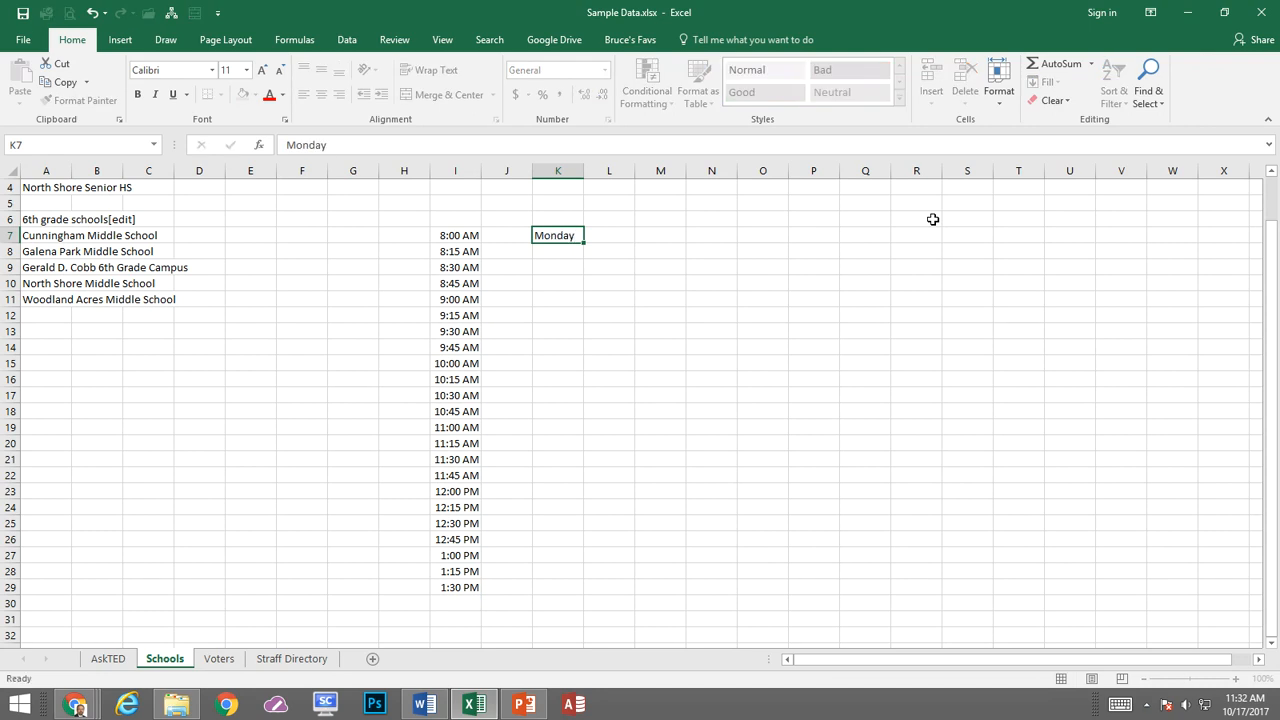
key(Return)
text(W)
key(BackSpace)
text(Tuesday)
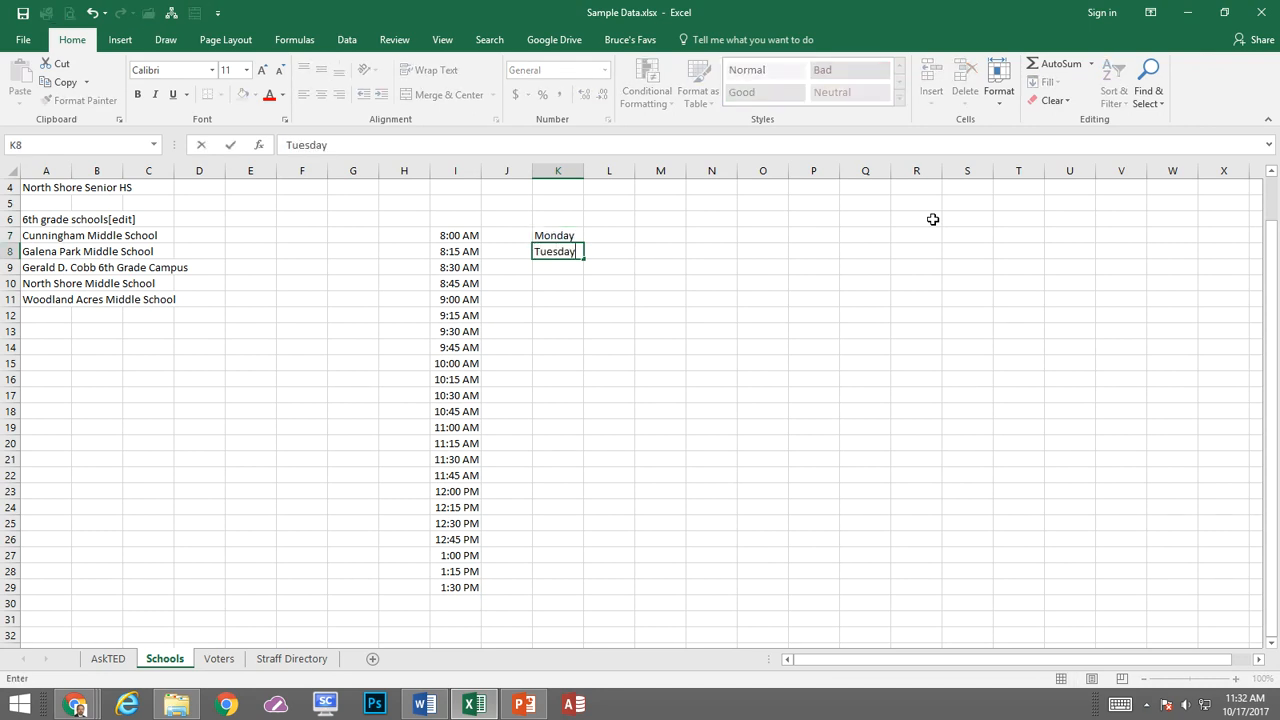
key(Return)
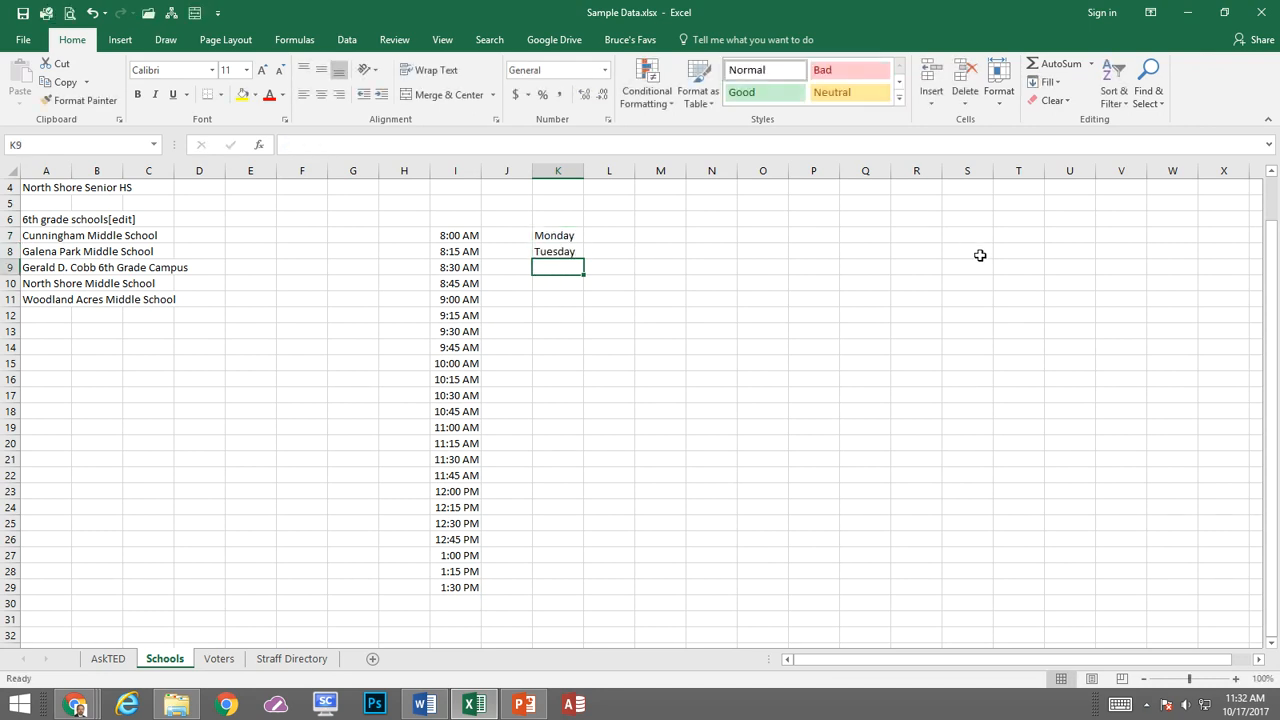
drag(560, 237, 557, 253)
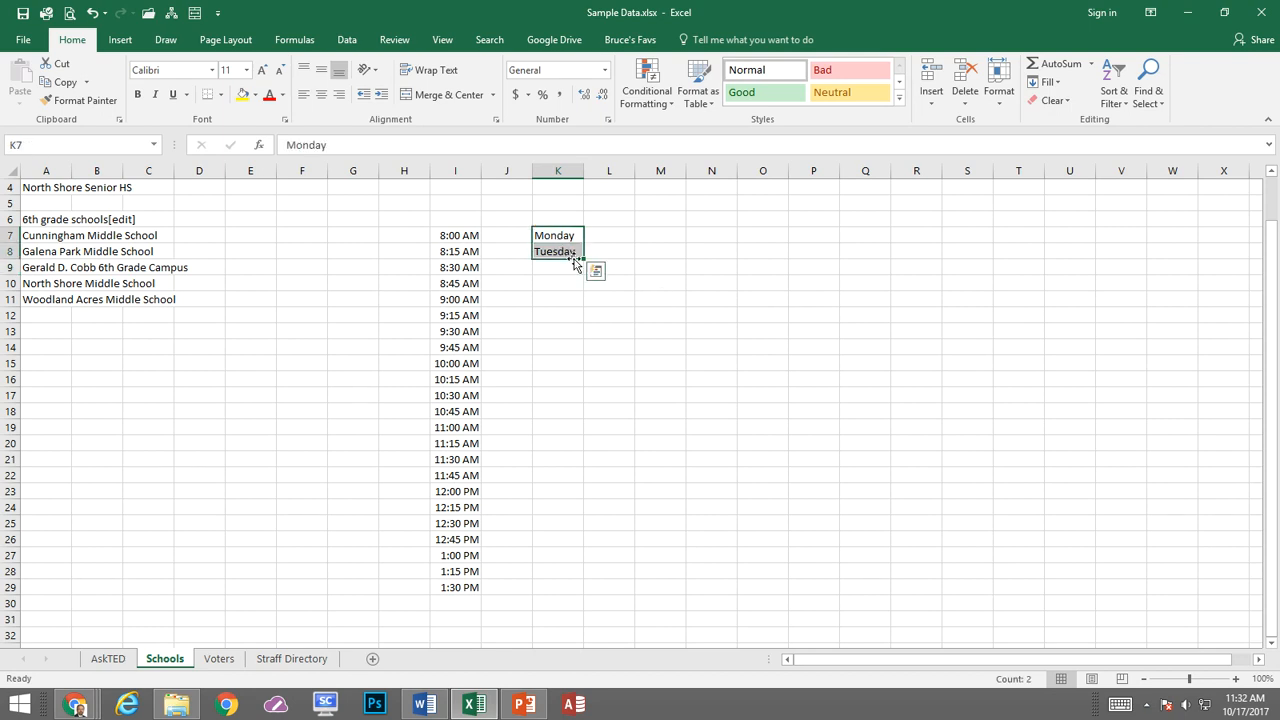
drag(585, 258, 588, 622)
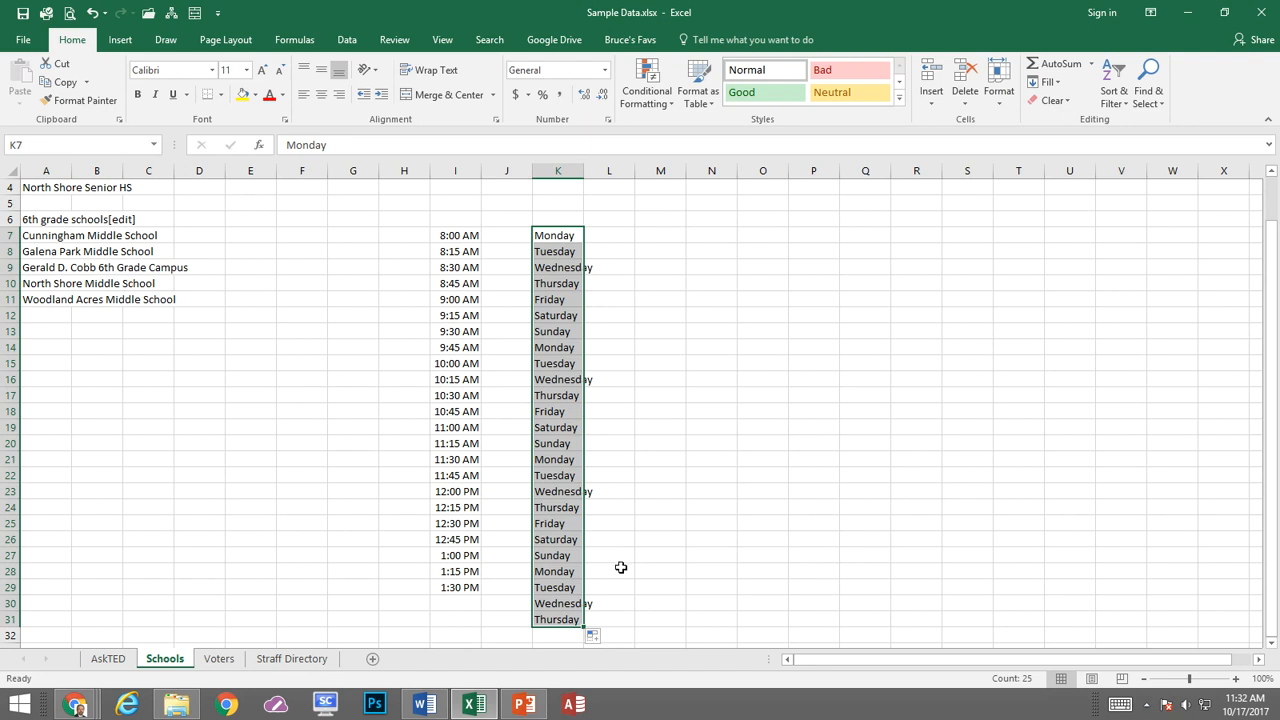
Enter Cimarron Elementary School in A13 and autofill the list of elementary schools down to A31
click(59, 335)
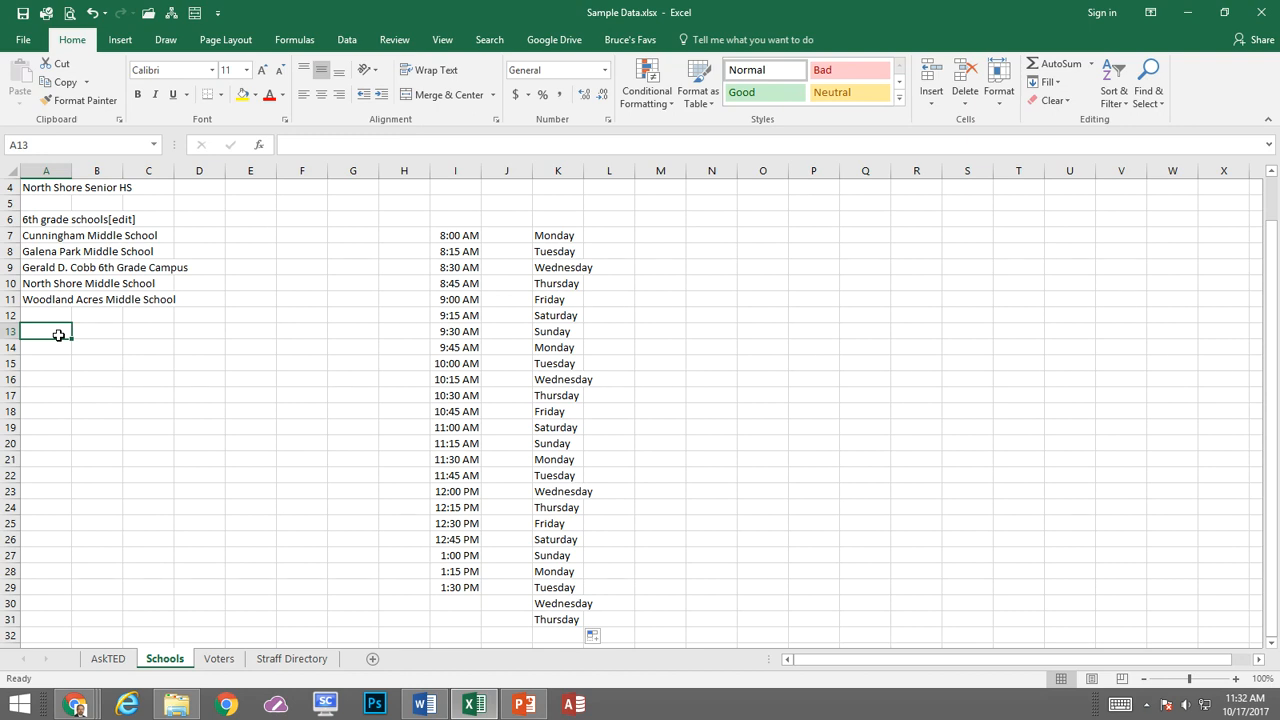
text(C)
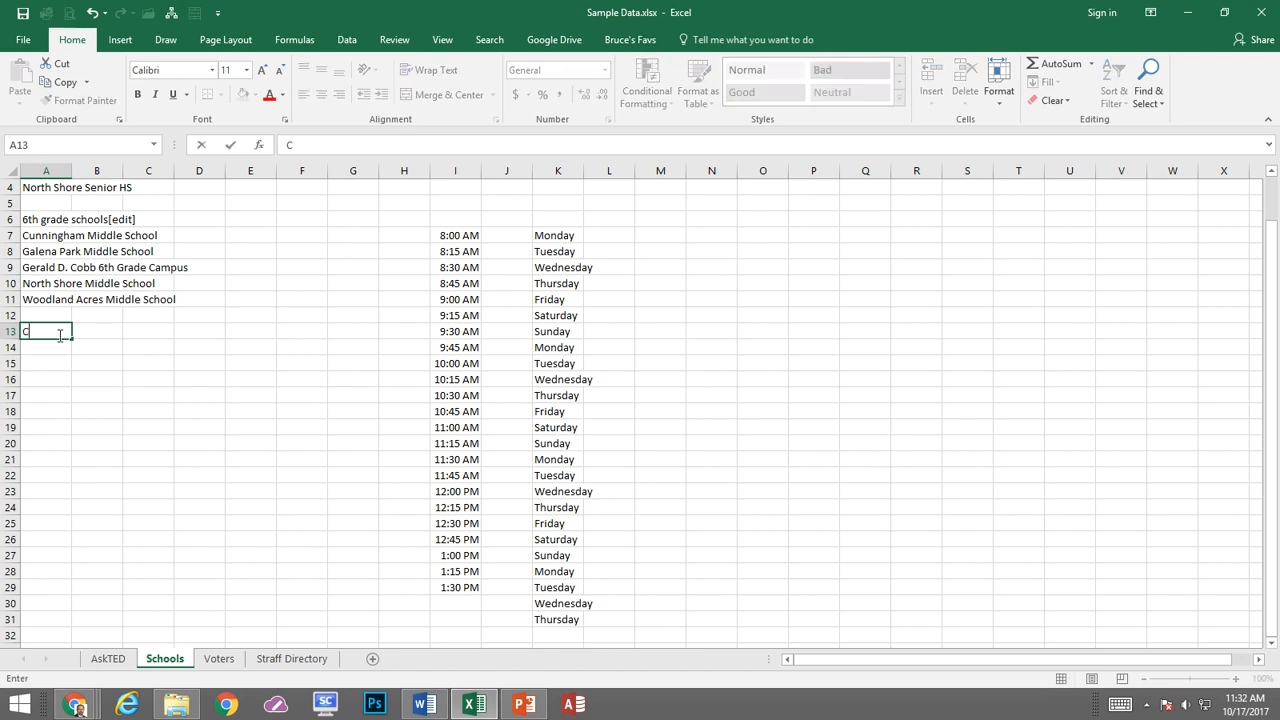
text(imarron Elementary School)
key(Return)
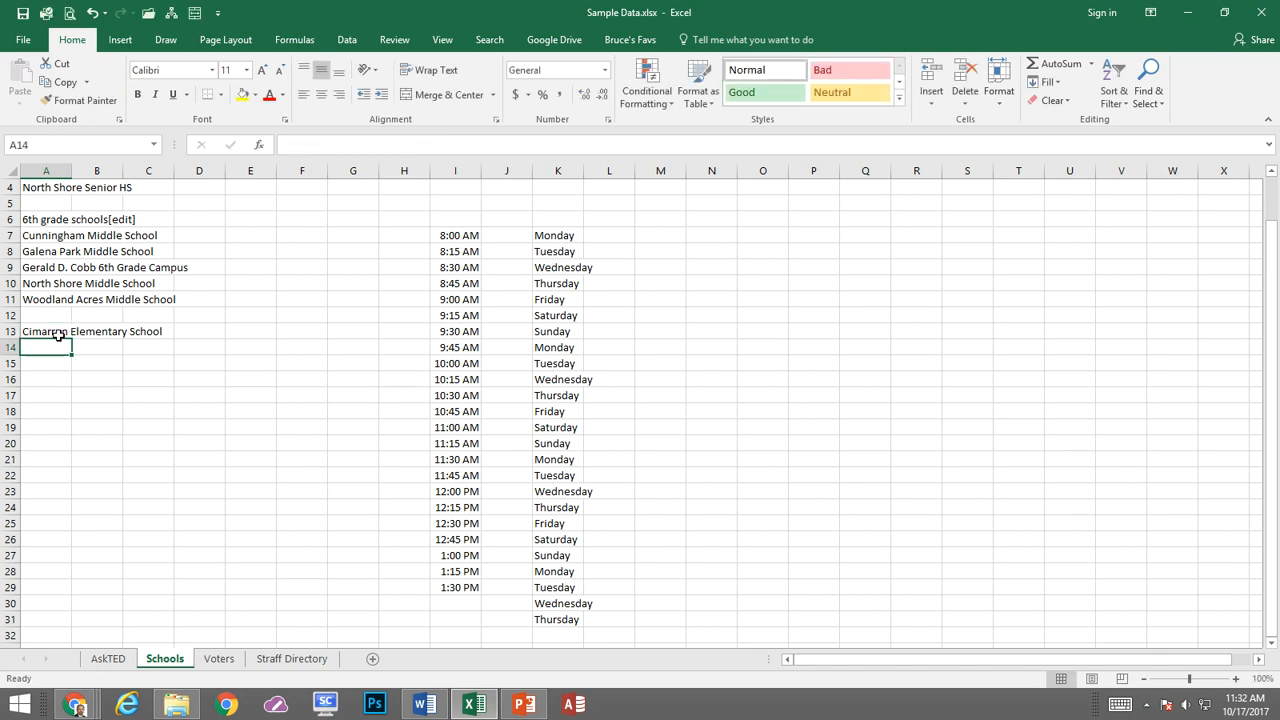
click(59, 332)
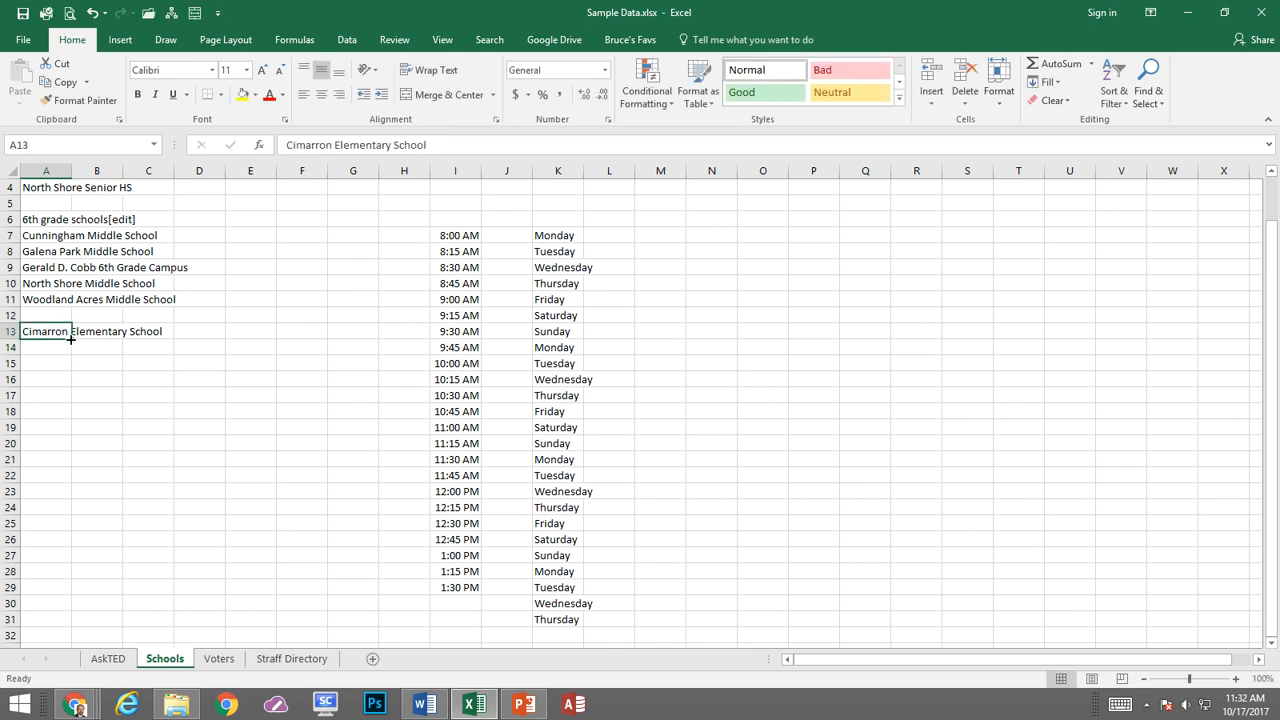
drag(71, 339, 67, 627)
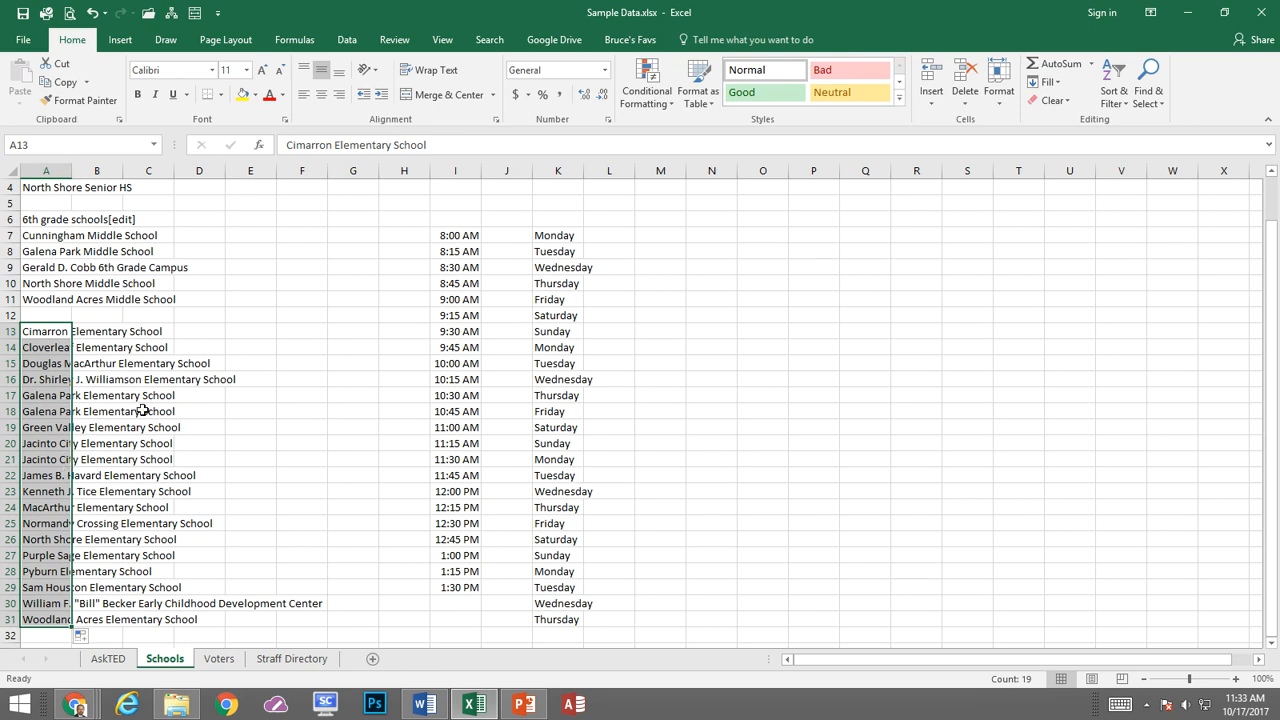
Open the Straff Directory sheet and enter the first staff member's first name in B2, taken from the e-mail address
click(293, 659)
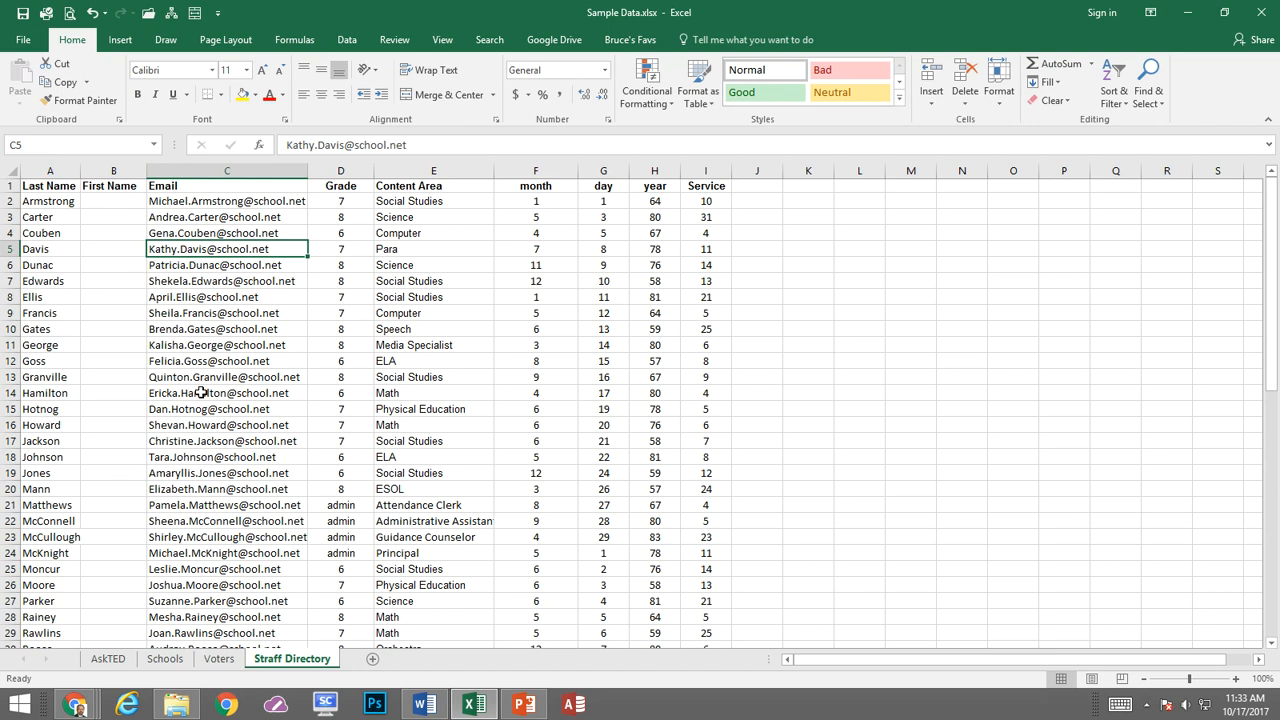
click(117, 202)
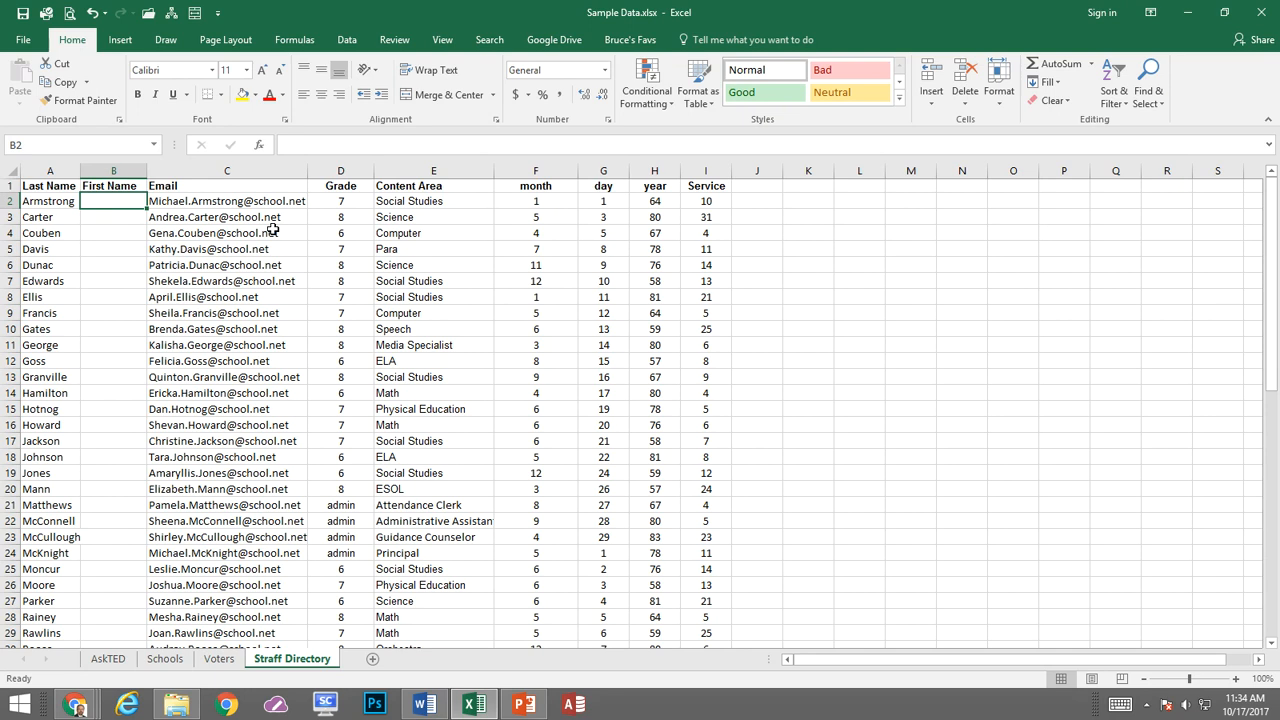
text(Michael)
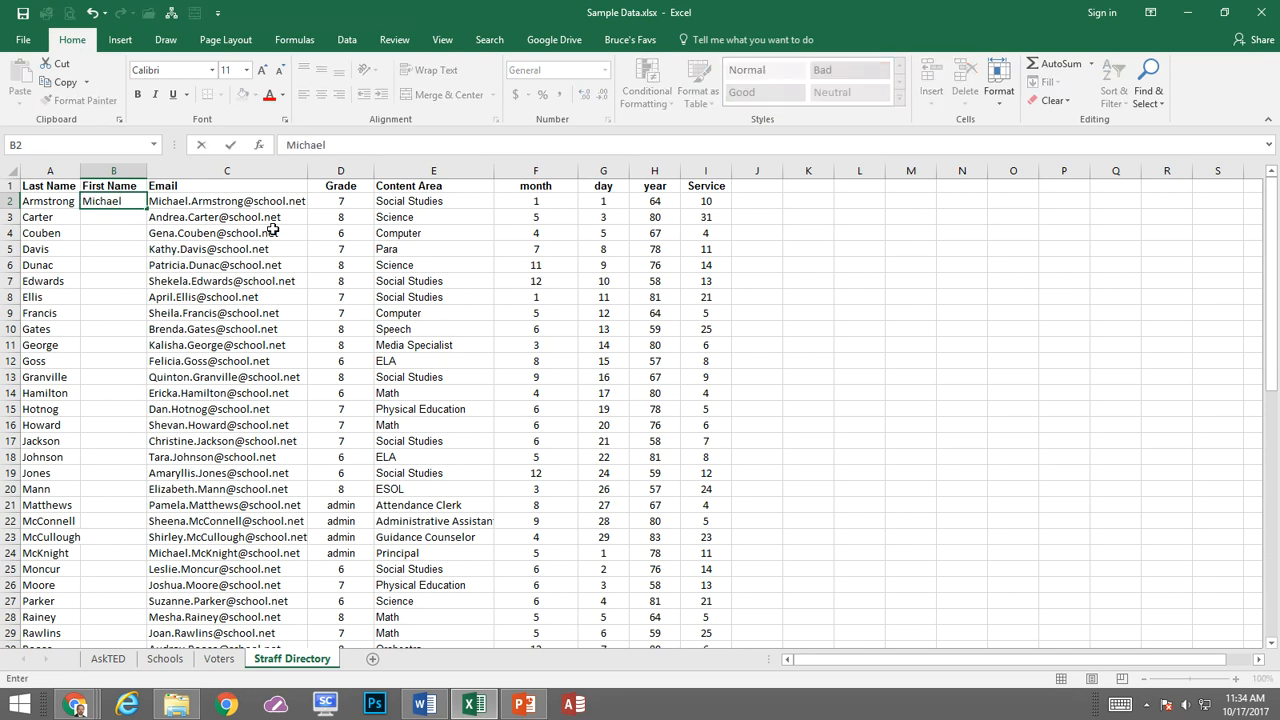
key(Return)
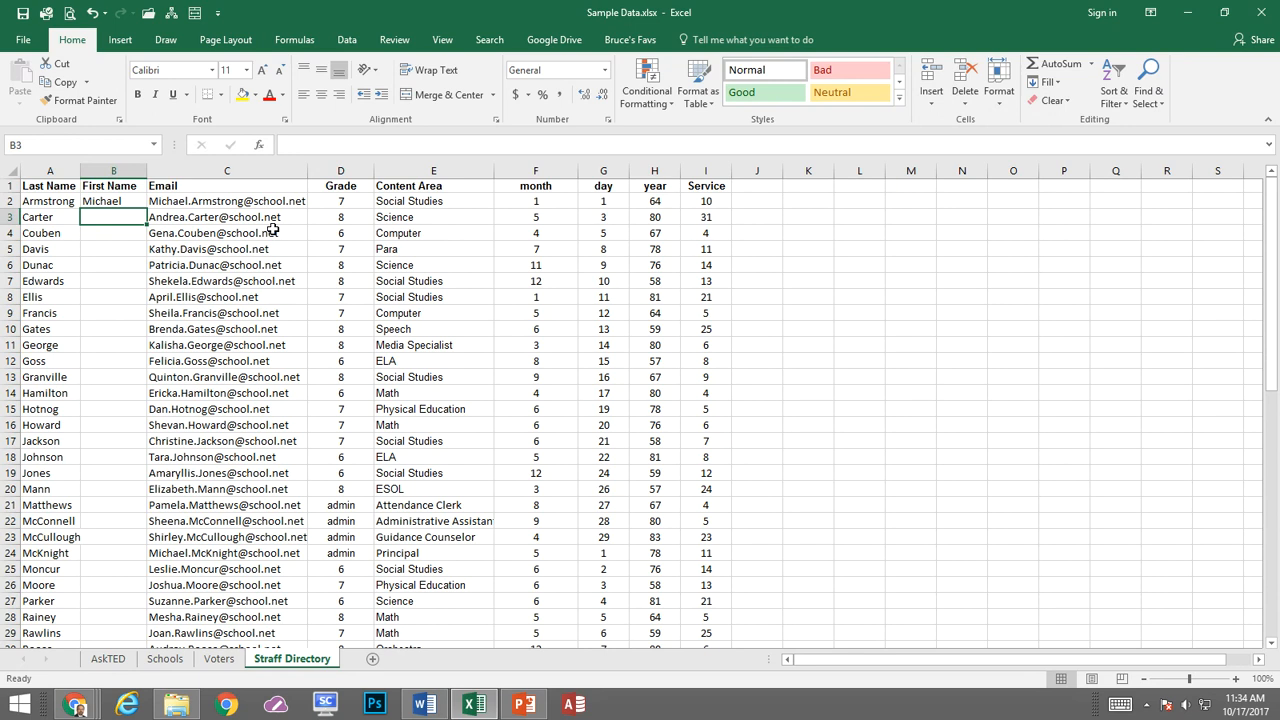
Enter the second staff member's first name in B3, accept Flash Fill for the rest of the column, and undo the fill
text(Andrea)
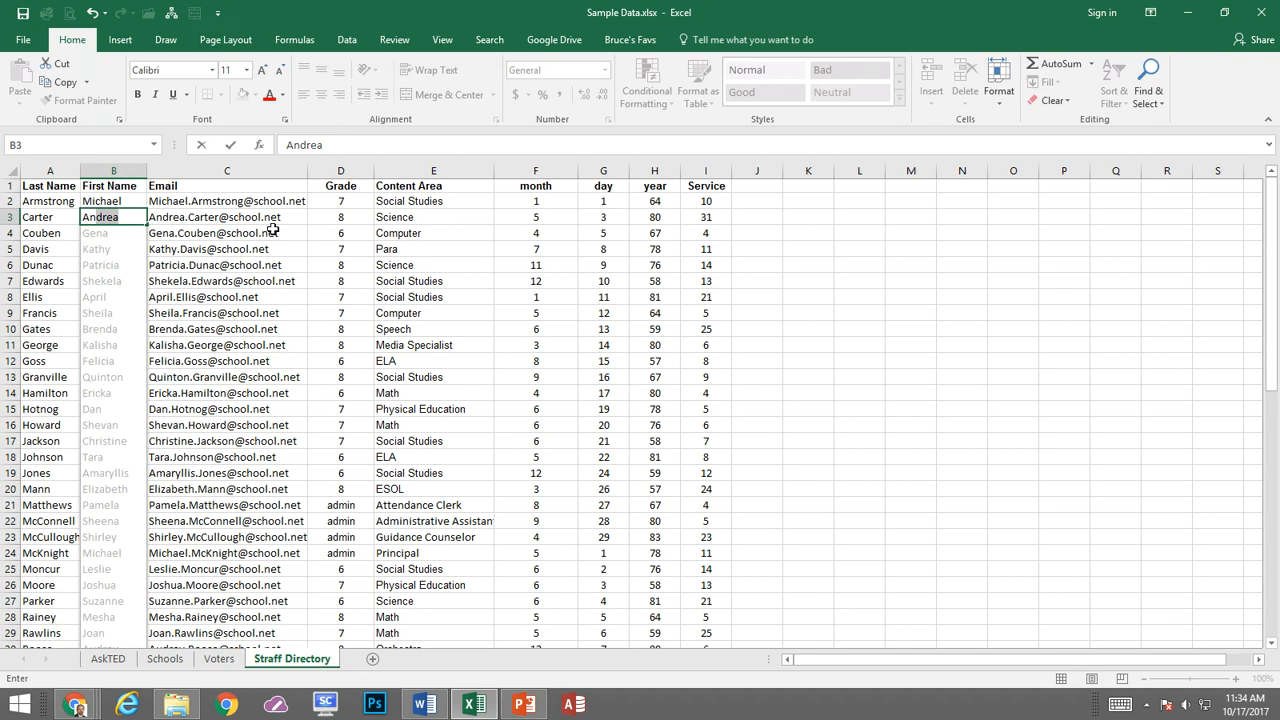
key(Return)
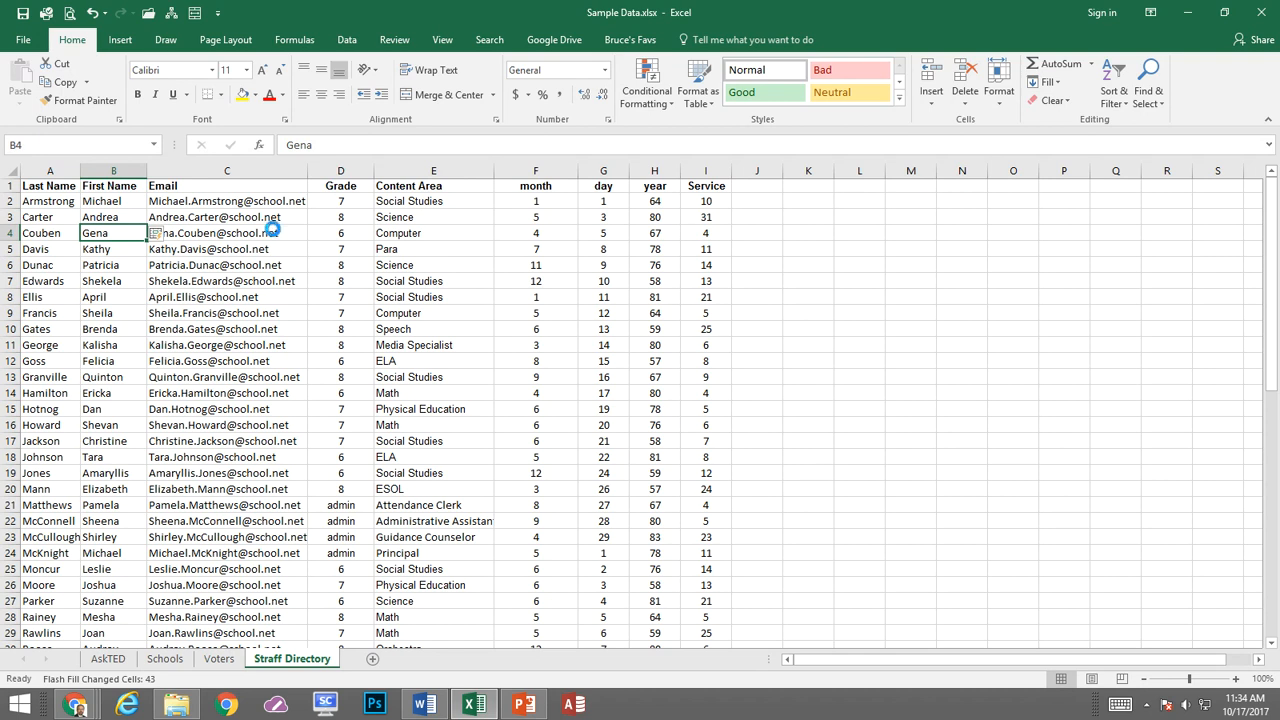
key(ctrl+z)
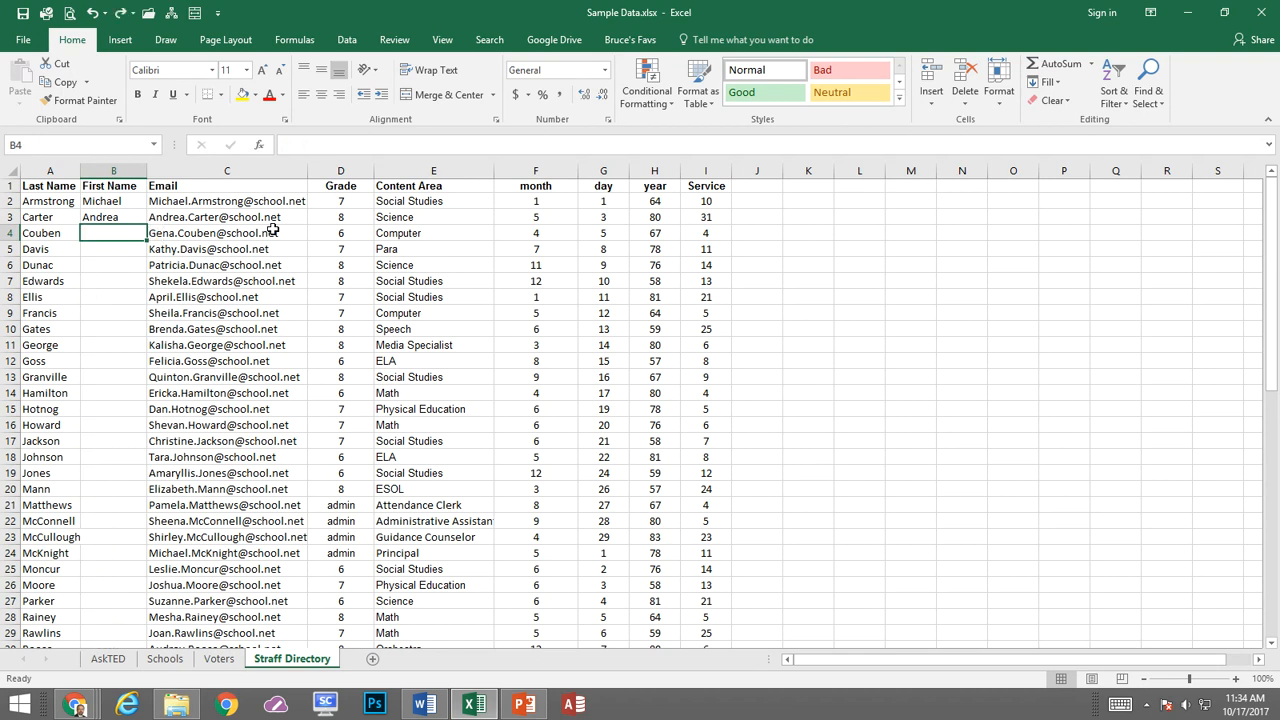
text(Gena)
key(BackSpace)
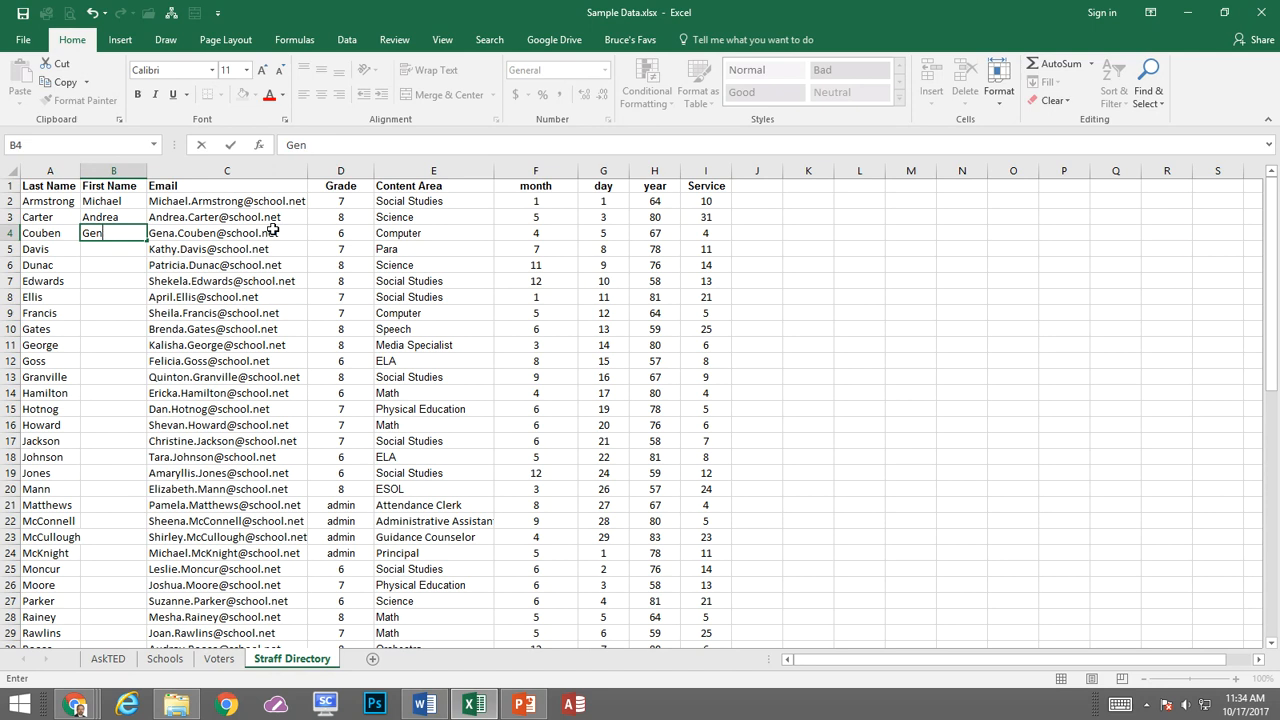
key(BackSpace)
key(BackSpace)
key(BackSpace)
text(Gen)
key(BackSpace)
key(BackSpace)
key(BackSpace)
key(Escape)
Clear the first names in B2:B3 and re-enter the first staff member's first name in B2
key(Up)
key(BackSpace)
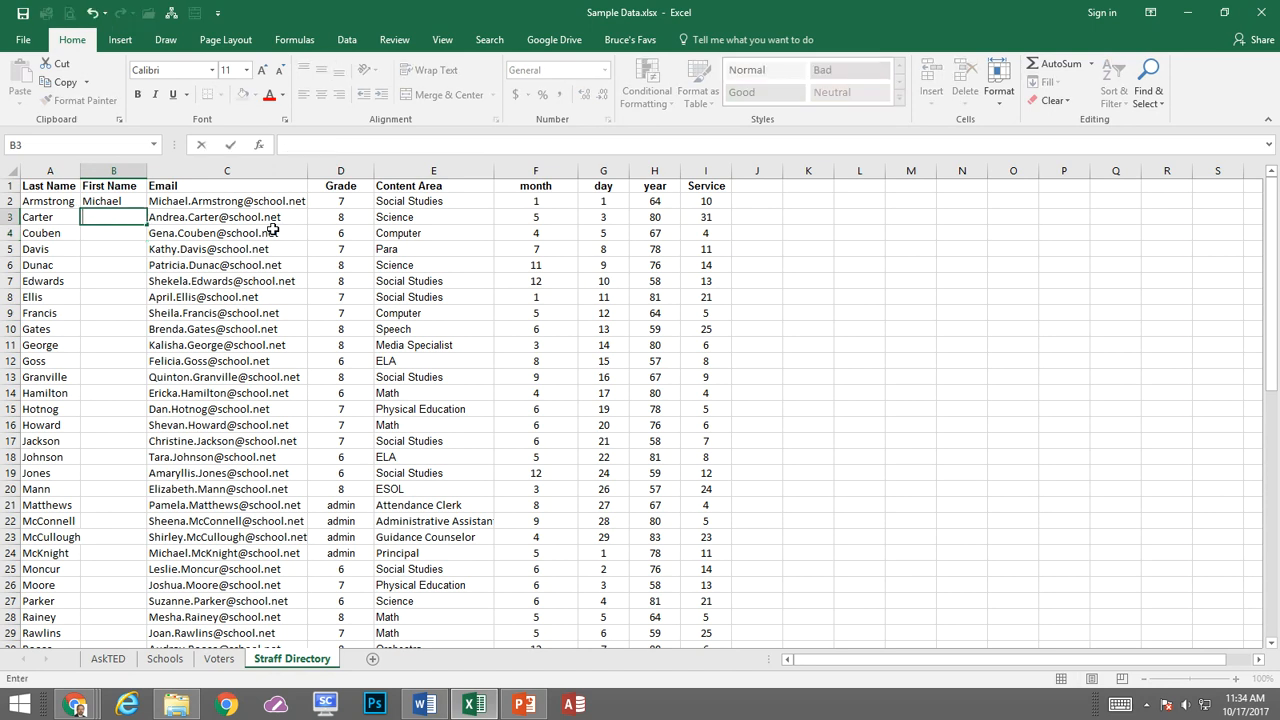
key(Up)
key(BackSpace)
text(Micahl)
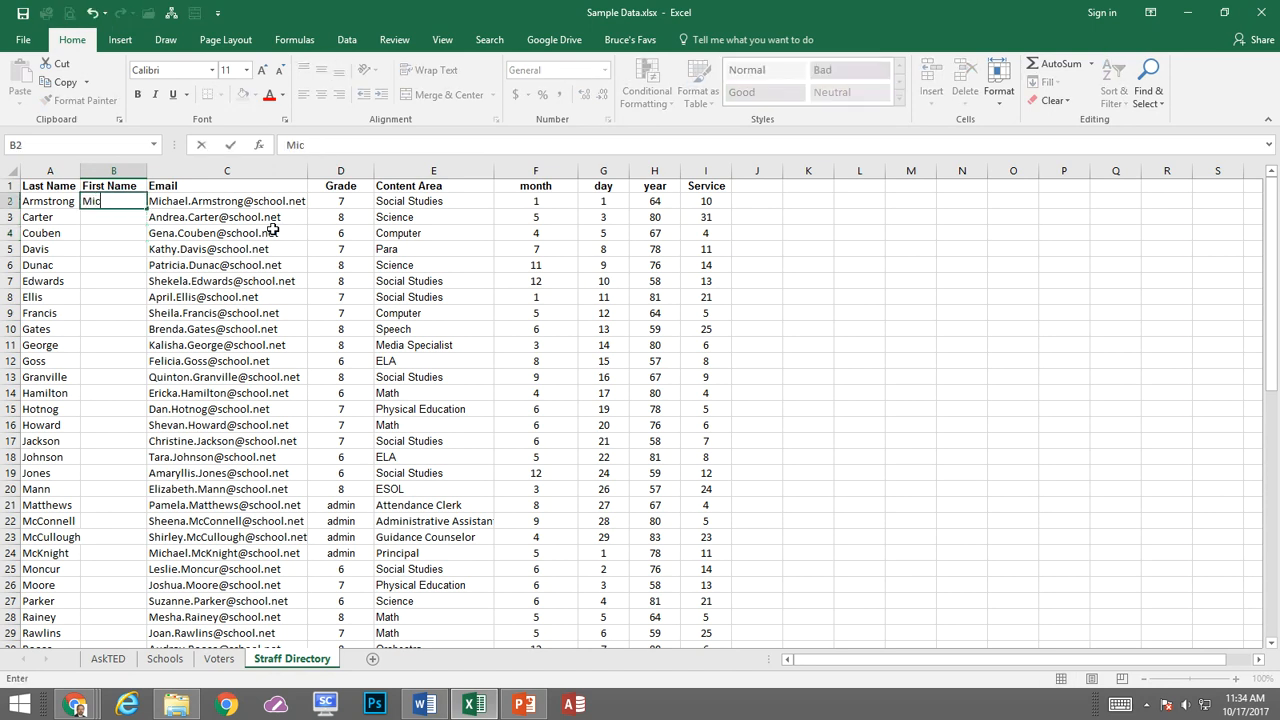
key(BackSpace)
key(BackSpace)
key(BackSpace)
text(hael)
key(Return)
Enter the first names of the next three staff members in B3:B5, matching their e-mail addresses
text(Andrea)
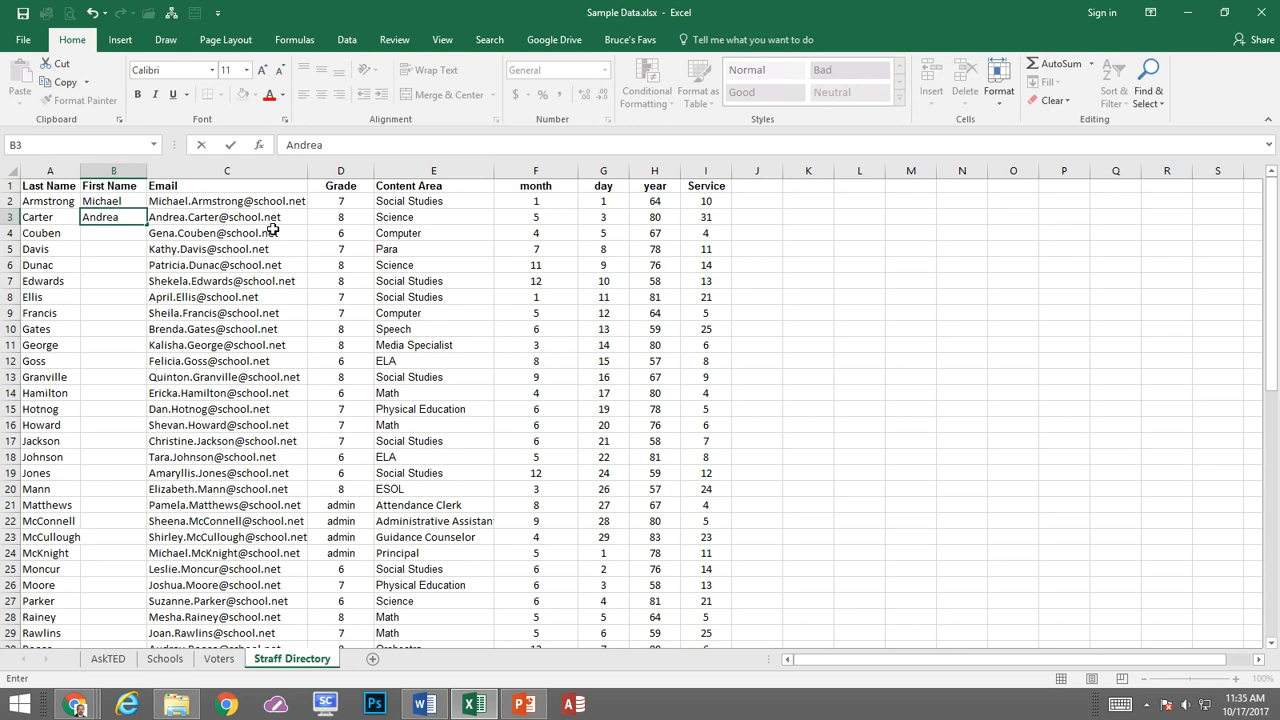
key(Return)
text(Gena)
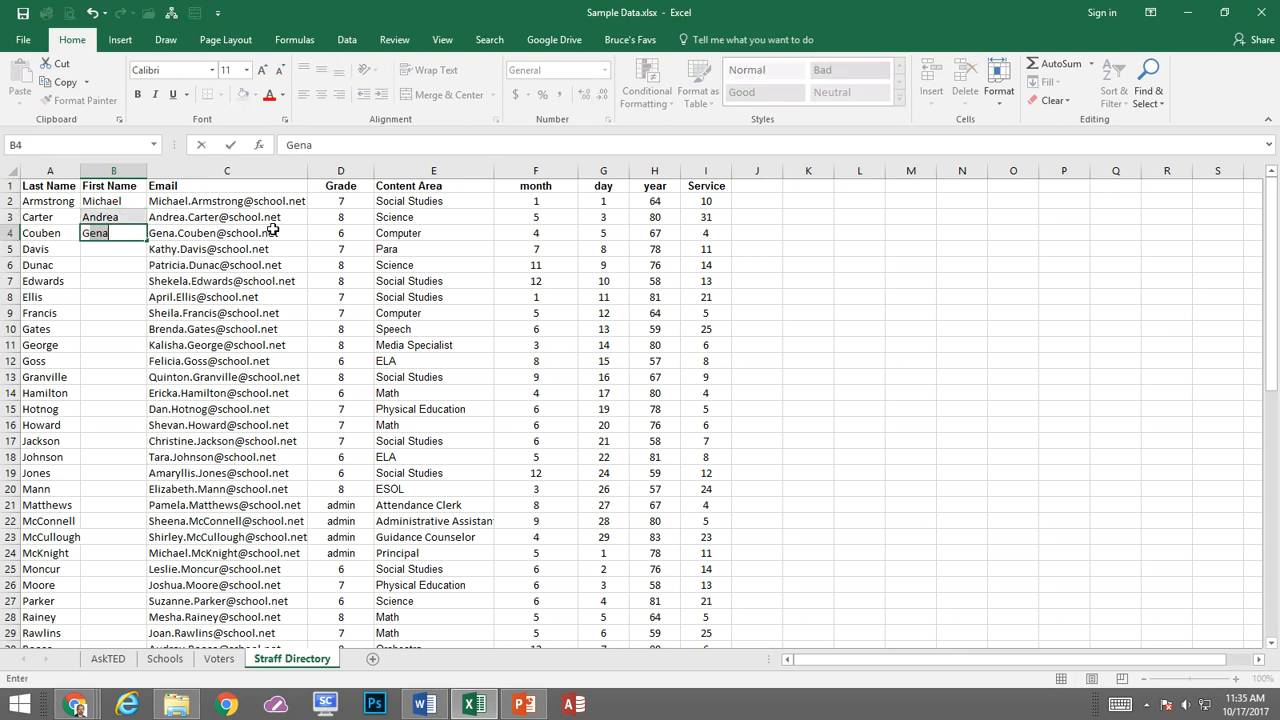
key(Return)
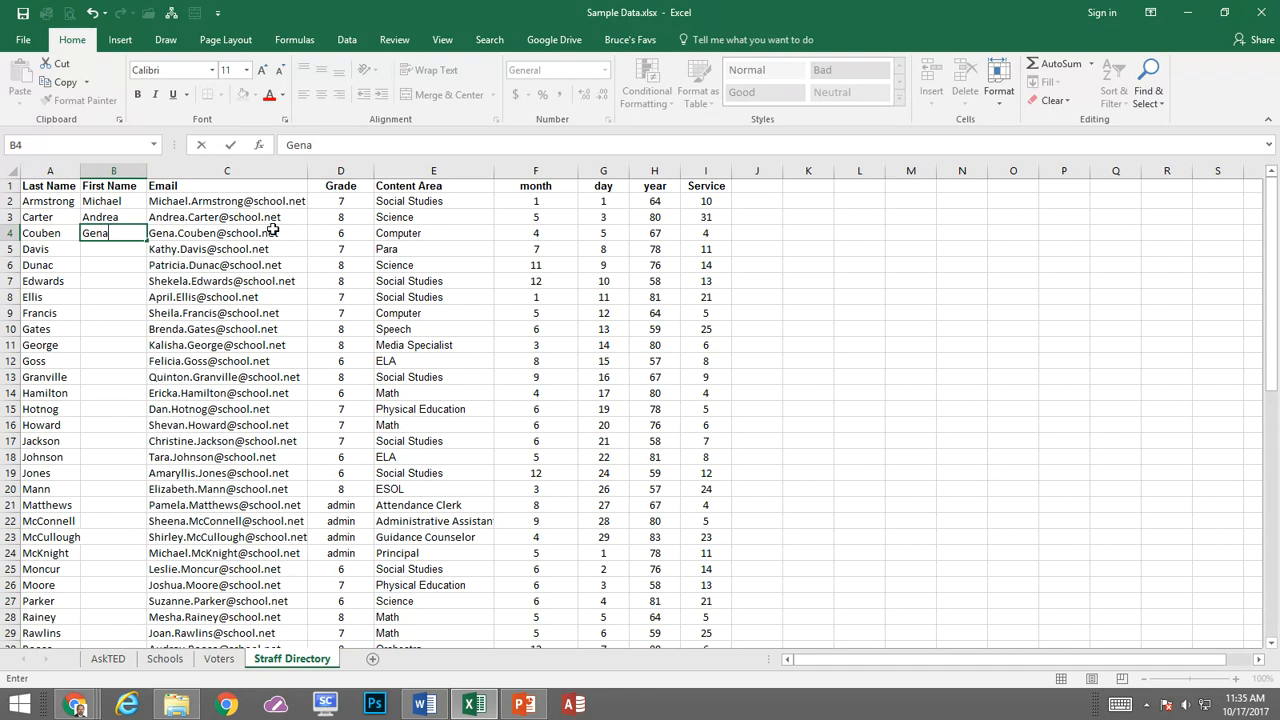
key(Return)
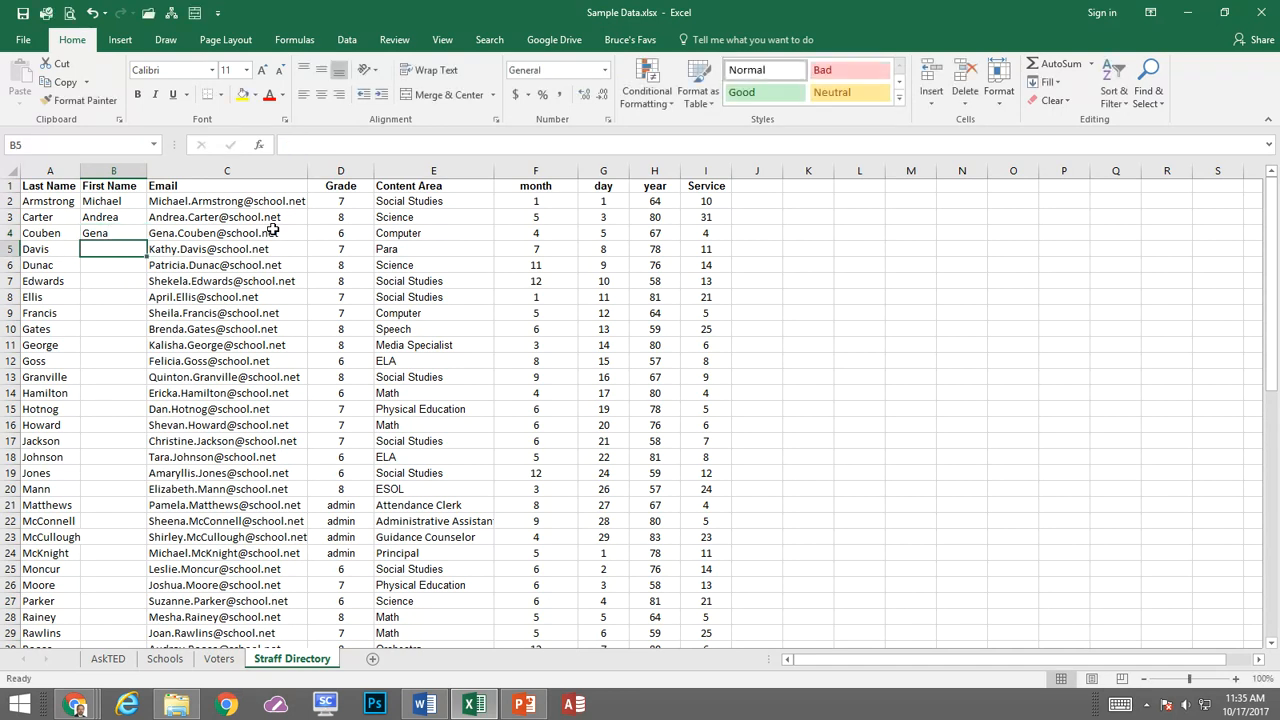
text(Kath)
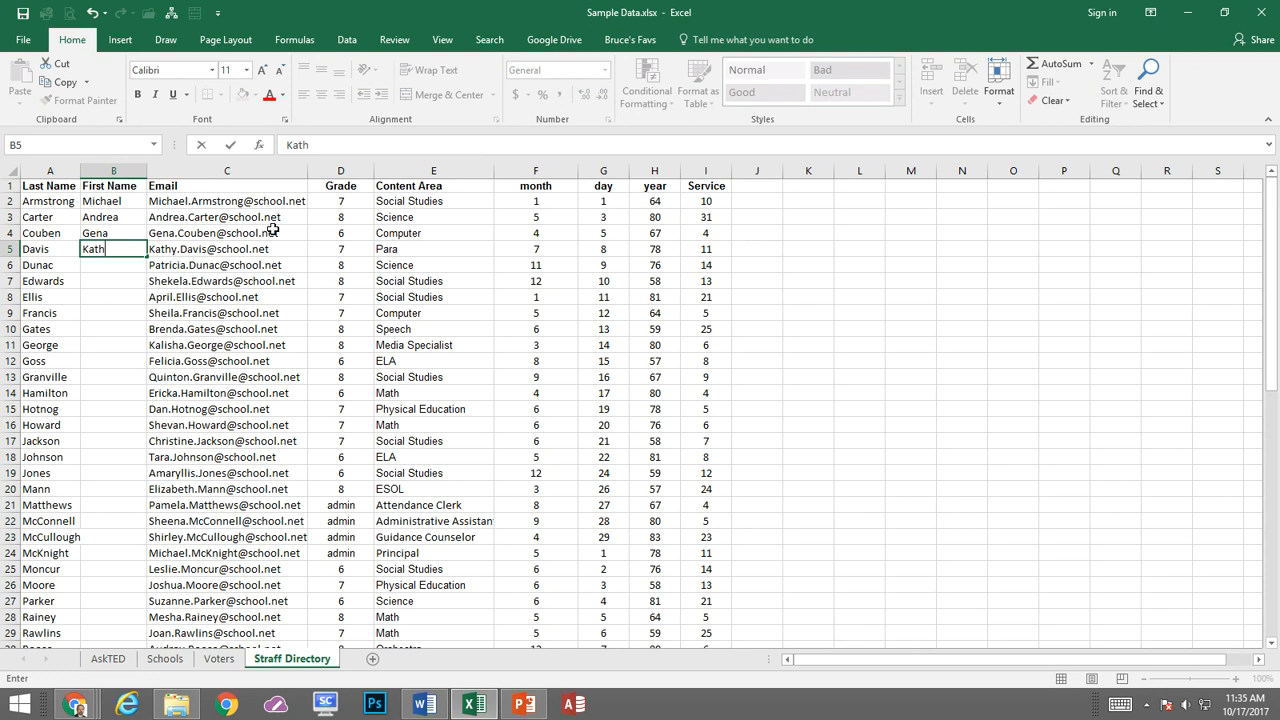